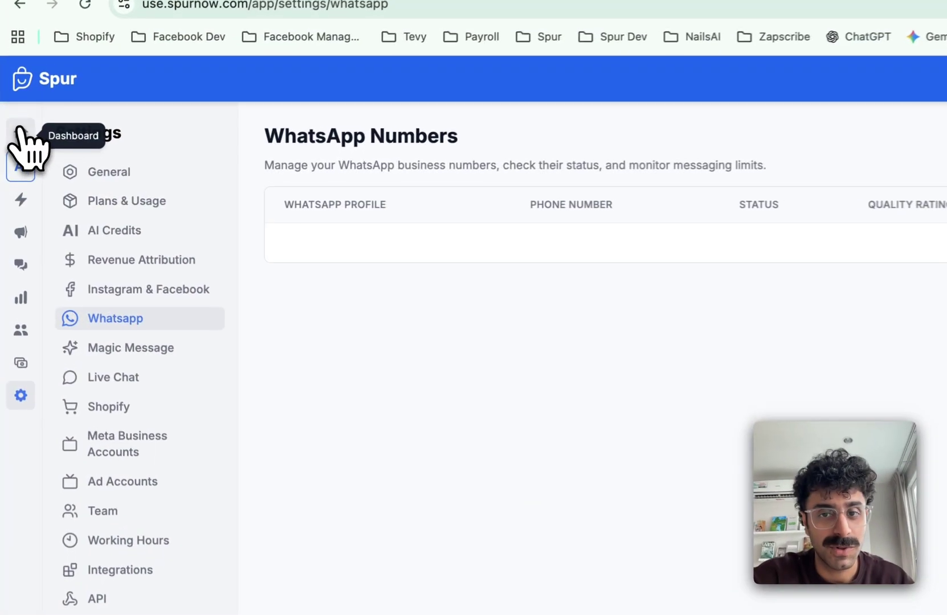
Step: Open the Spur Home dashboard with its setup checklist and analytics overview
{"action": "left_click", "coordinate": [22, 134]}
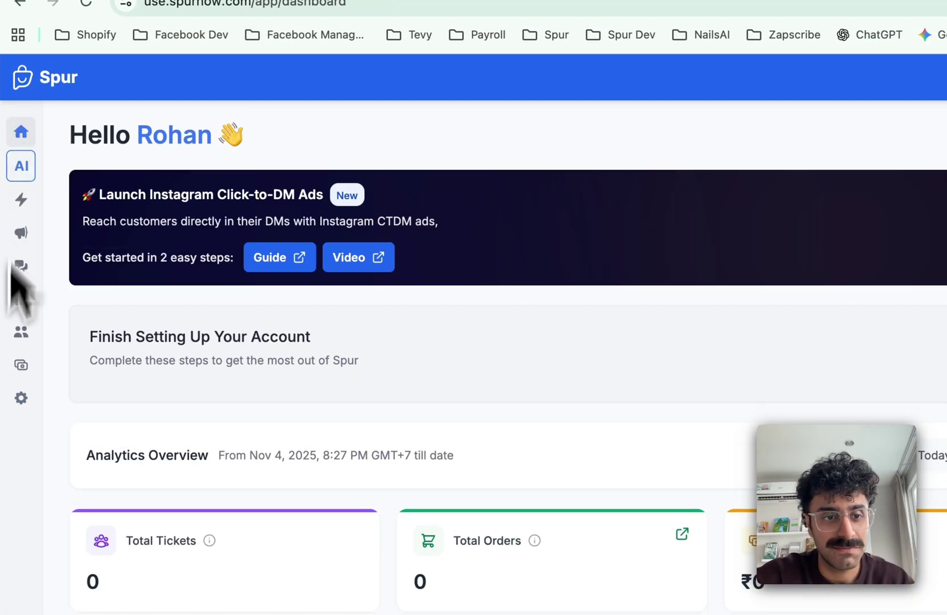
Step: Start connecting a new number from Settings > WhatsApp
{"action": "left_click", "coordinate": [20, 400]}
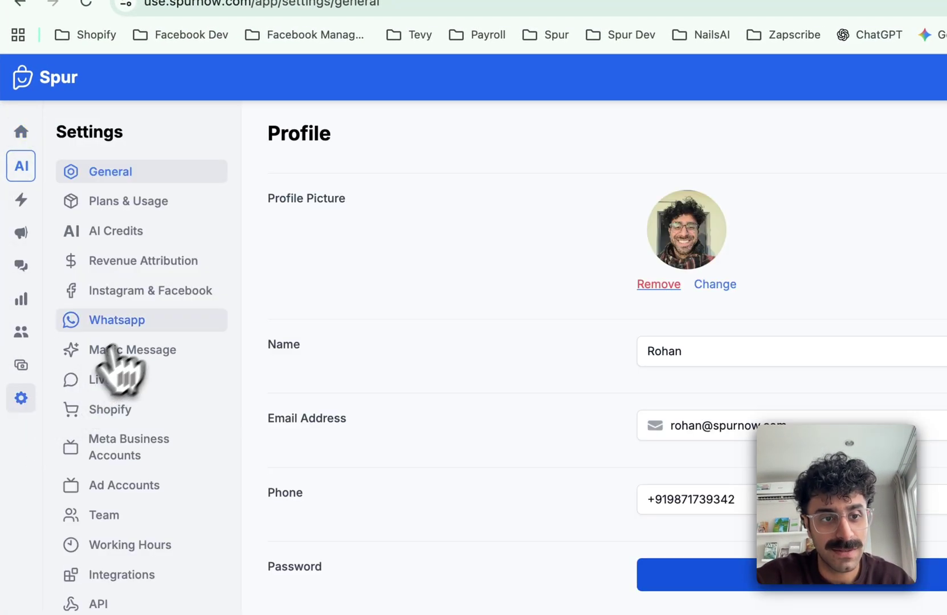
{"action": "left_click", "coordinate": [139, 326]}
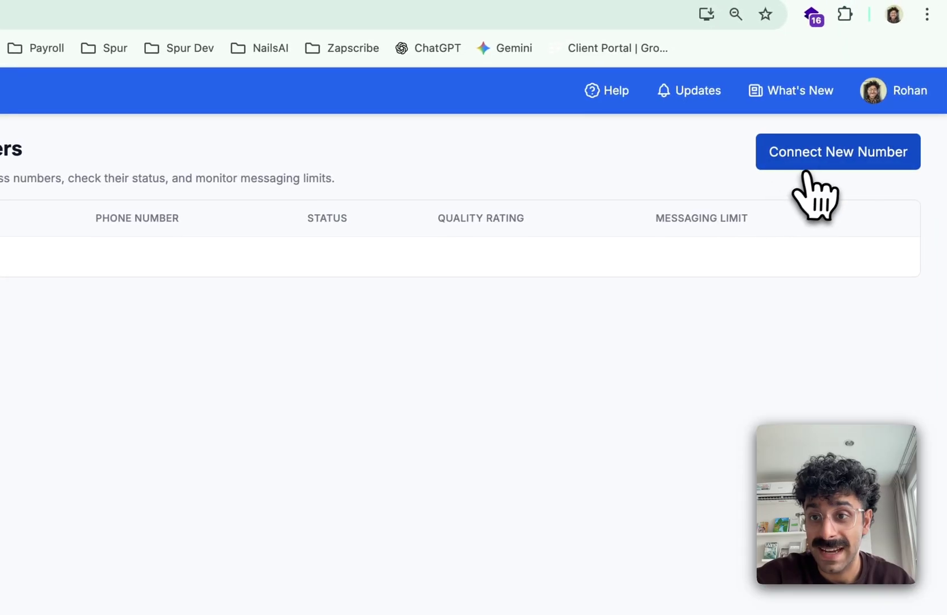
{"action": "left_click", "coordinate": [837, 157]}
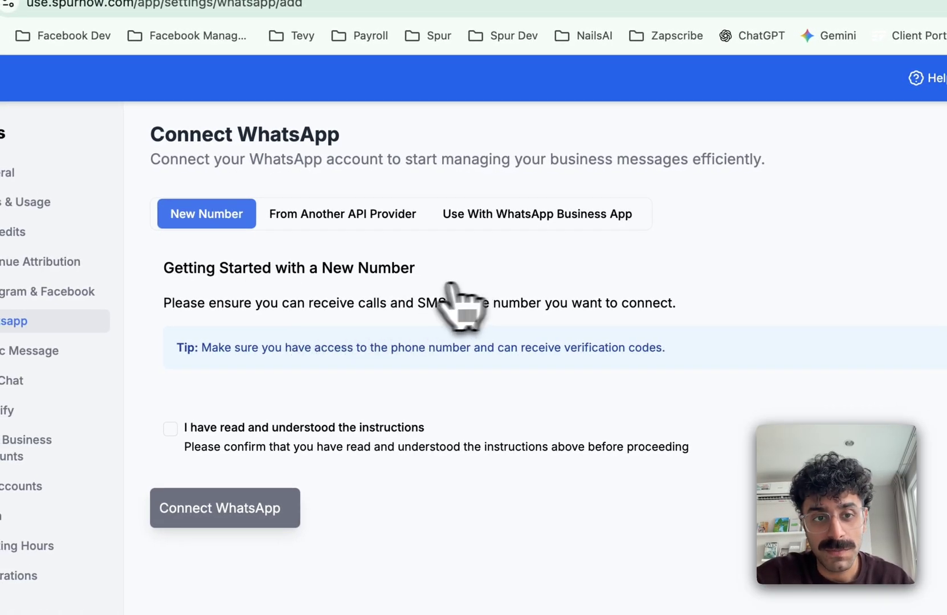
Step: Show the Use With WhatsApp Business App (Coexistence Mode) option and its requirements
{"action": "left_click", "coordinate": [533, 215]}
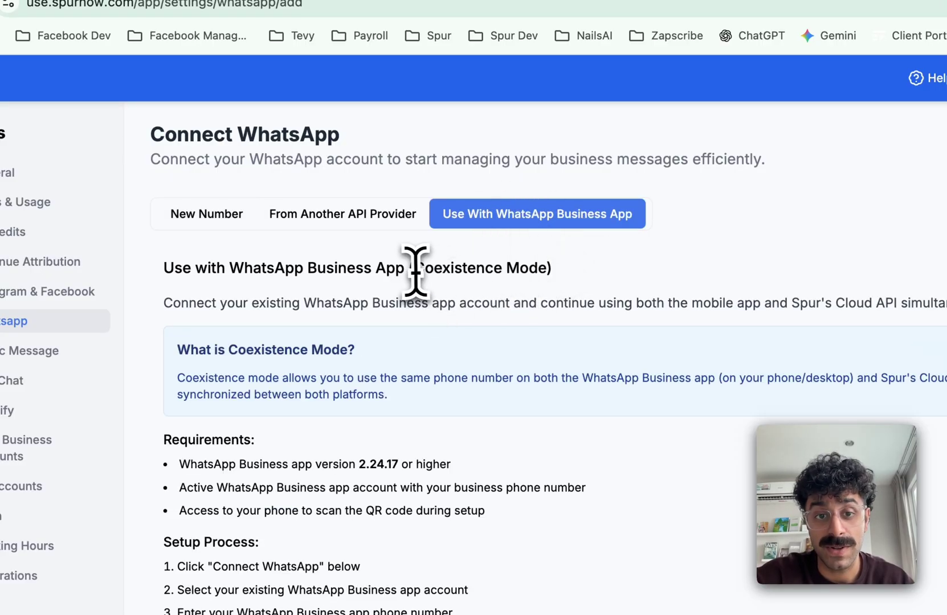
{"action": "left_click_drag", "start_coordinate": [412, 273], "coordinate": [517, 271]}
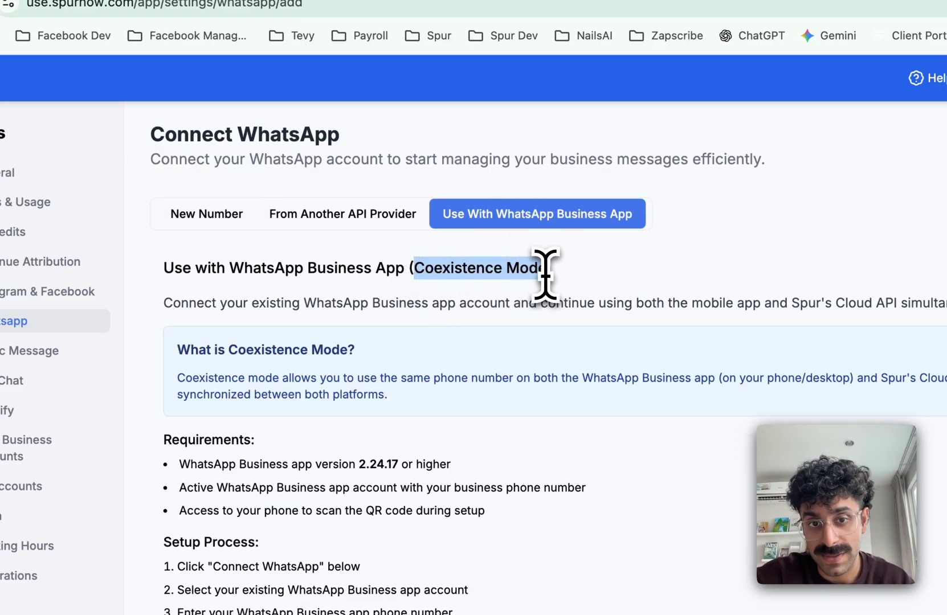
{"action": "scroll", "coordinate": [543, 384], "scroll_direction": "down", "scroll_amount": 3}
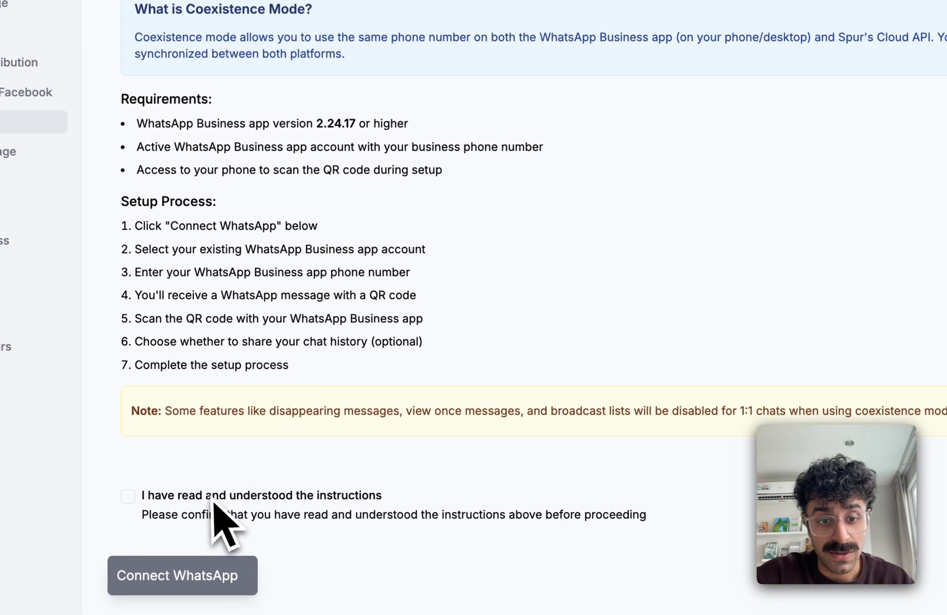
Step: Confirm the instructions are read after reviewing Meta's Coexistence feature comparison table
{"action": "left_click", "coordinate": [214, 499]}
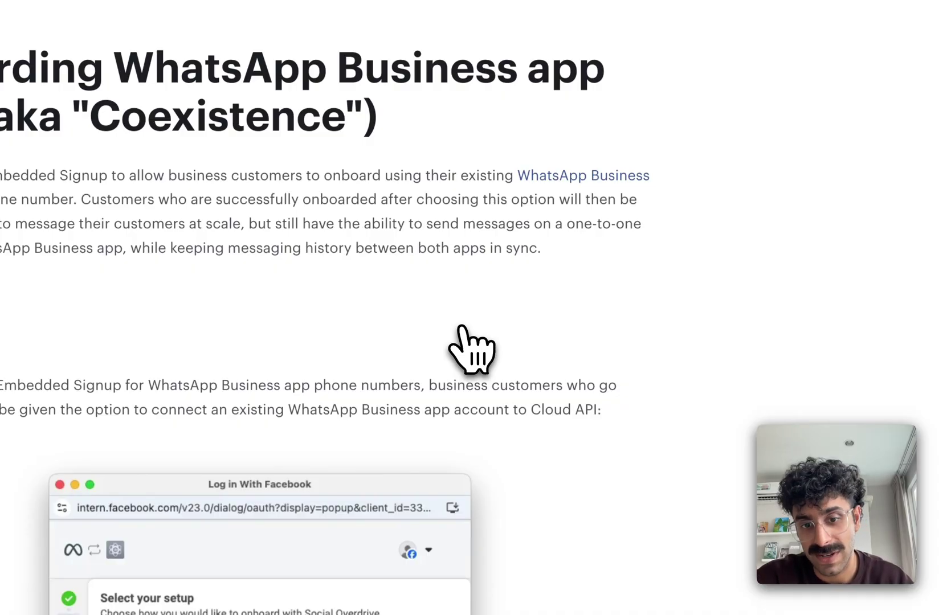
{"action": "scroll", "coordinate": [460, 329], "scroll_direction": "down", "scroll_amount": 15}
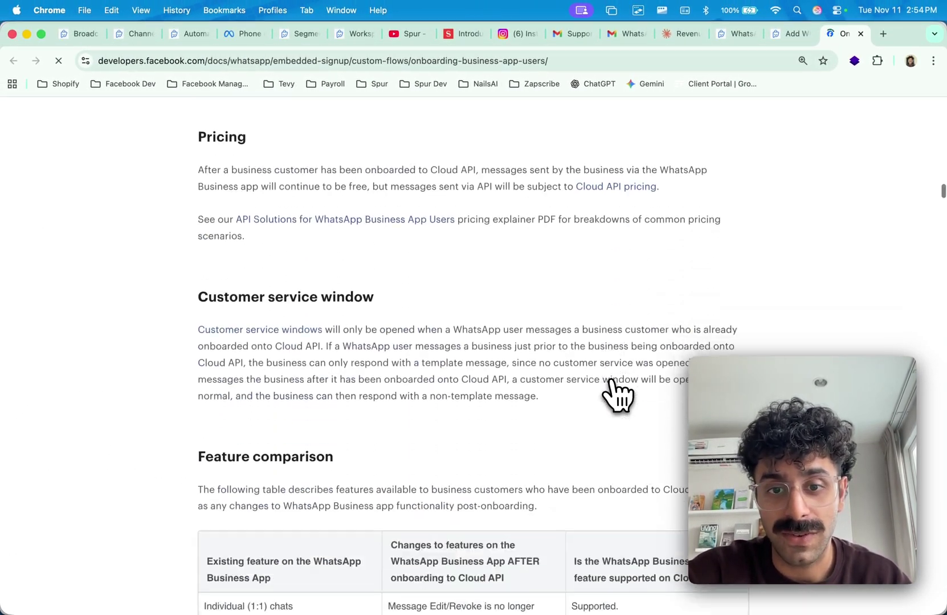
{"action": "scroll", "coordinate": [618, 393], "scroll_direction": "down", "scroll_amount": 10}
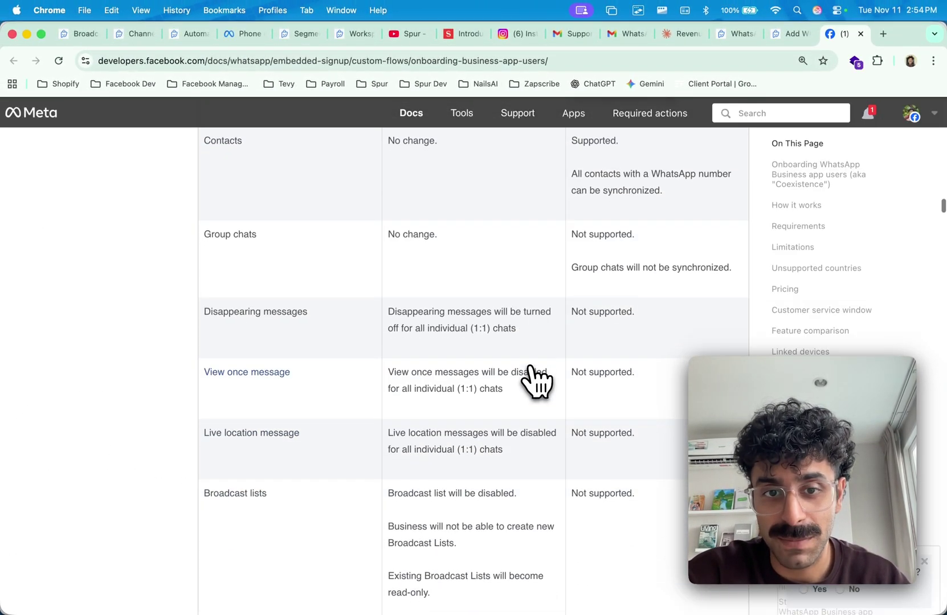
{"action": "scroll", "coordinate": [535, 382], "scroll_direction": "down", "scroll_amount": 7}
{"action": "scroll", "coordinate": [535, 382], "scroll_direction": "up", "scroll_amount": 15}
{"action": "scroll", "coordinate": [535, 382], "scroll_direction": "down", "scroll_amount": 2}
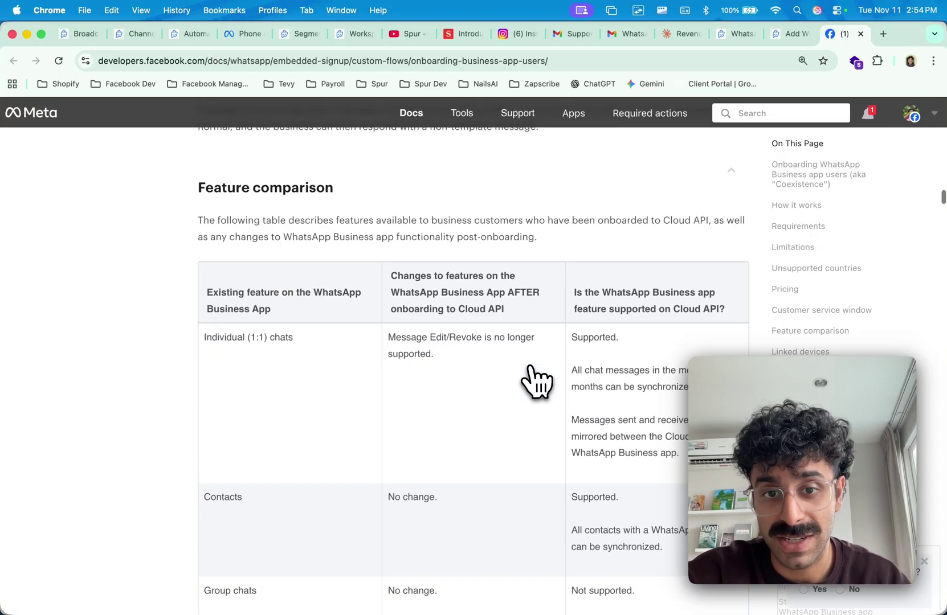
{"action": "scroll", "coordinate": [482, 327], "scroll_direction": "down", "scroll_amount": 8}
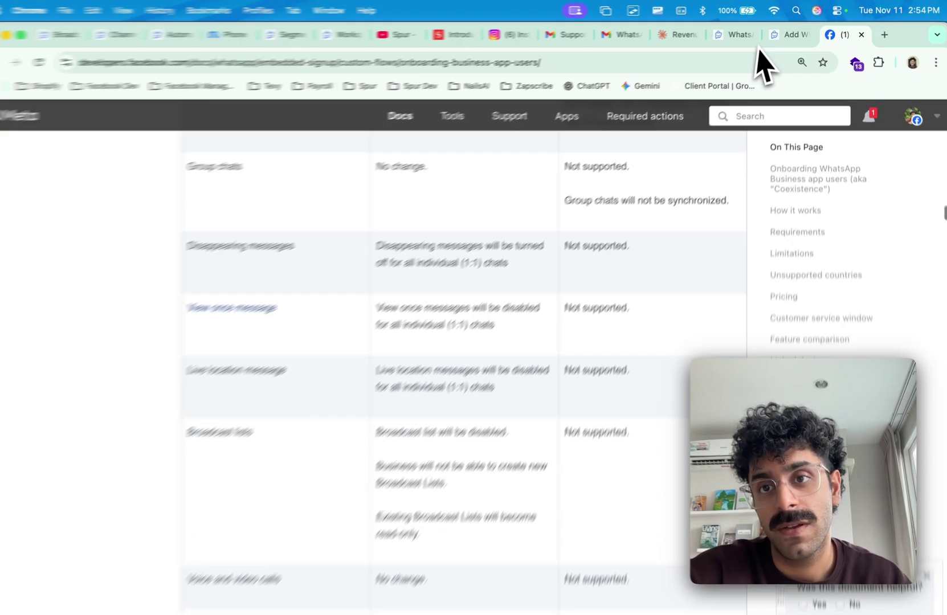
{"action": "left_click", "coordinate": [787, 36]}
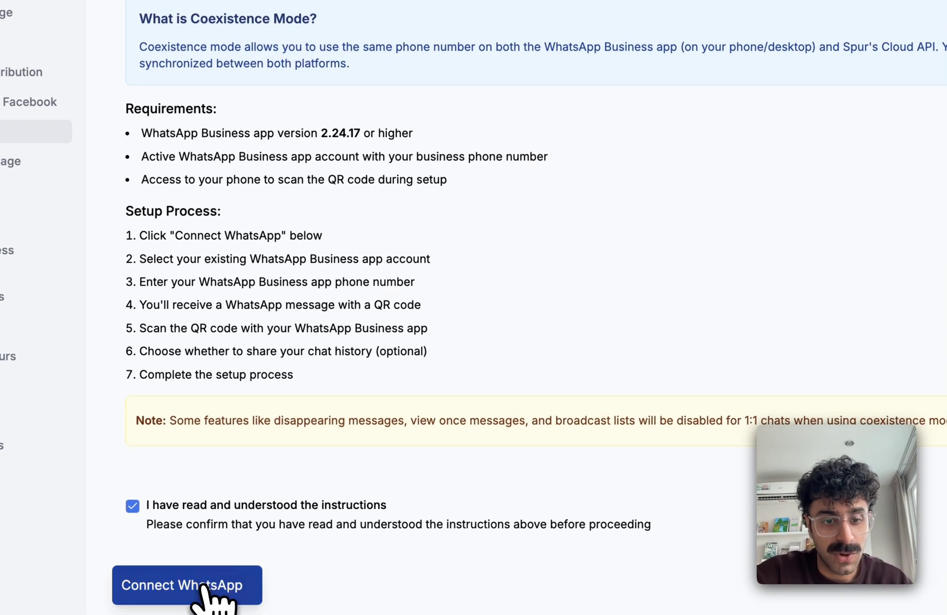
Step: Launch Connect WhatsApp and continue as the logged-in Facebook account
{"action": "left_click", "coordinate": [206, 590]}
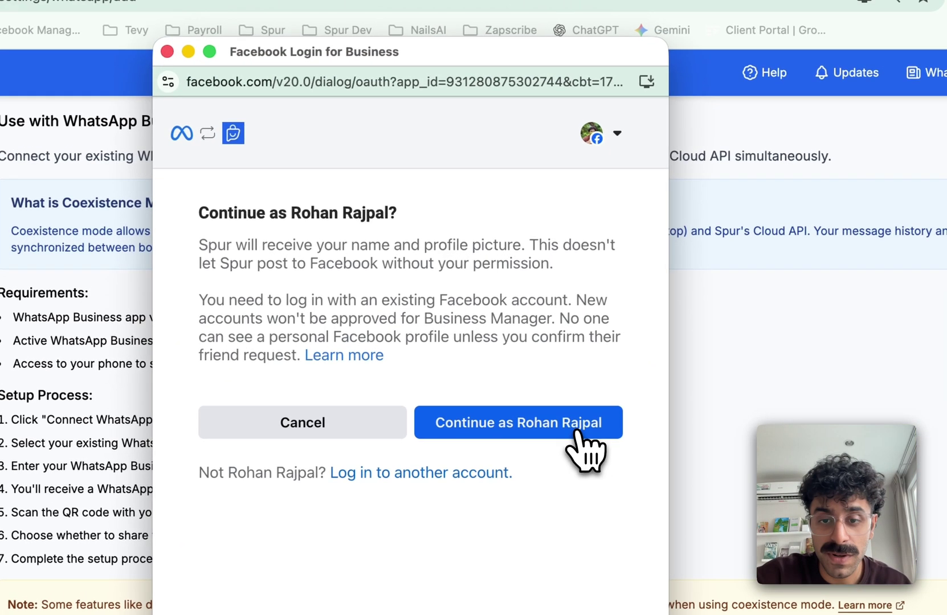
{"action": "left_click", "coordinate": [576, 432]}
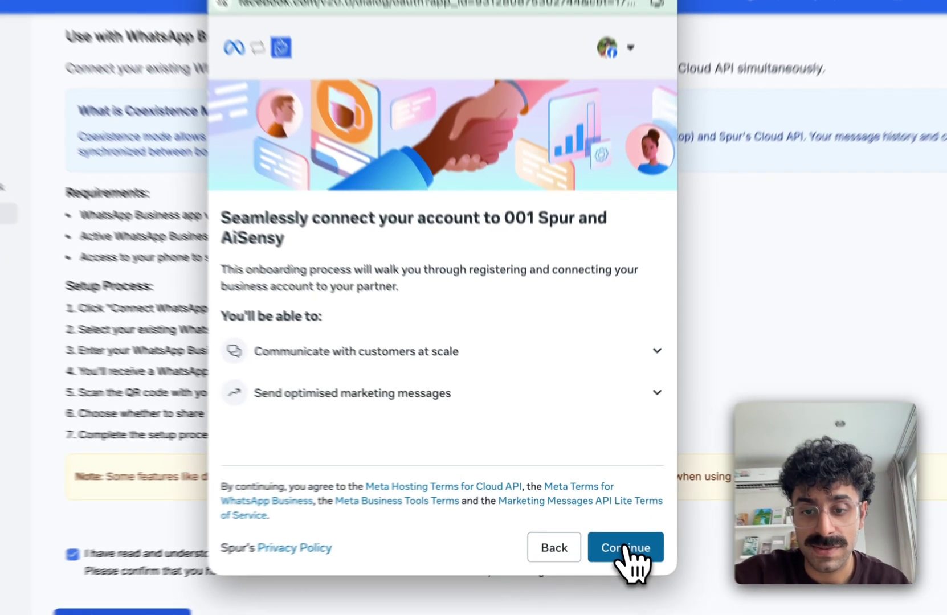
Step: Choose the Tevy business portfolio and submit the business information
{"action": "left_click", "coordinate": [626, 548]}
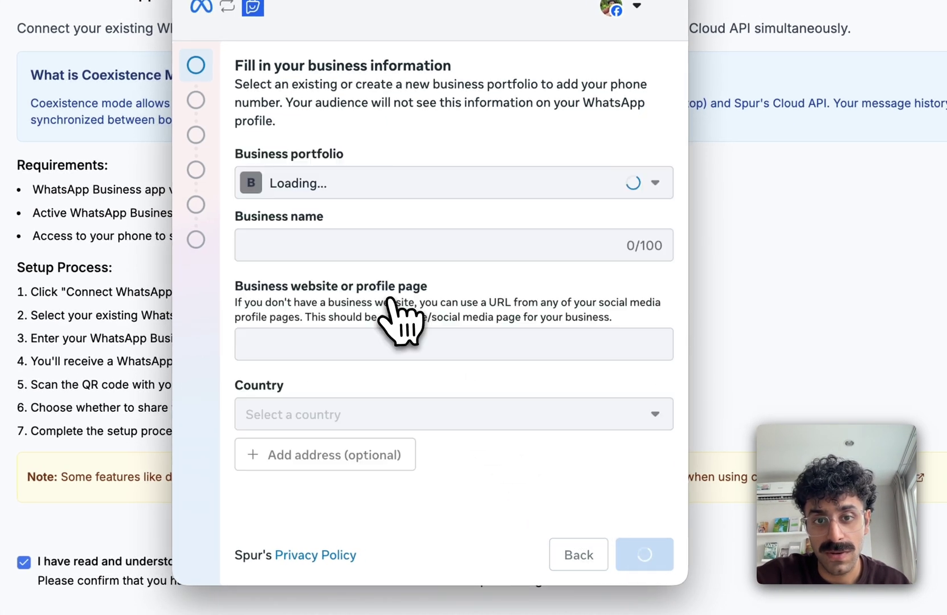
{"action": "left_click", "coordinate": [608, 193]}
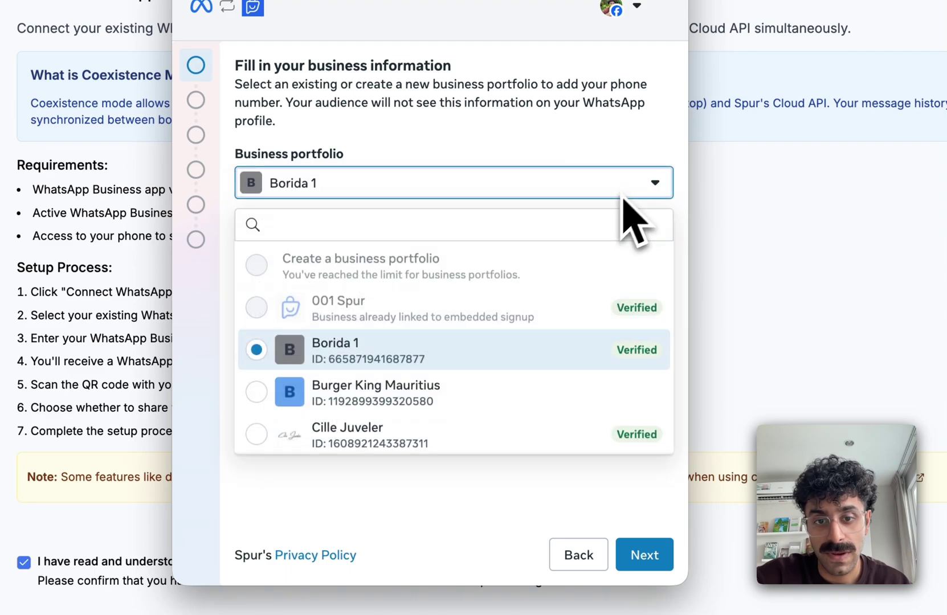
{"action": "scroll", "coordinate": [515, 375], "scroll_direction": "down", "scroll_amount": 10}
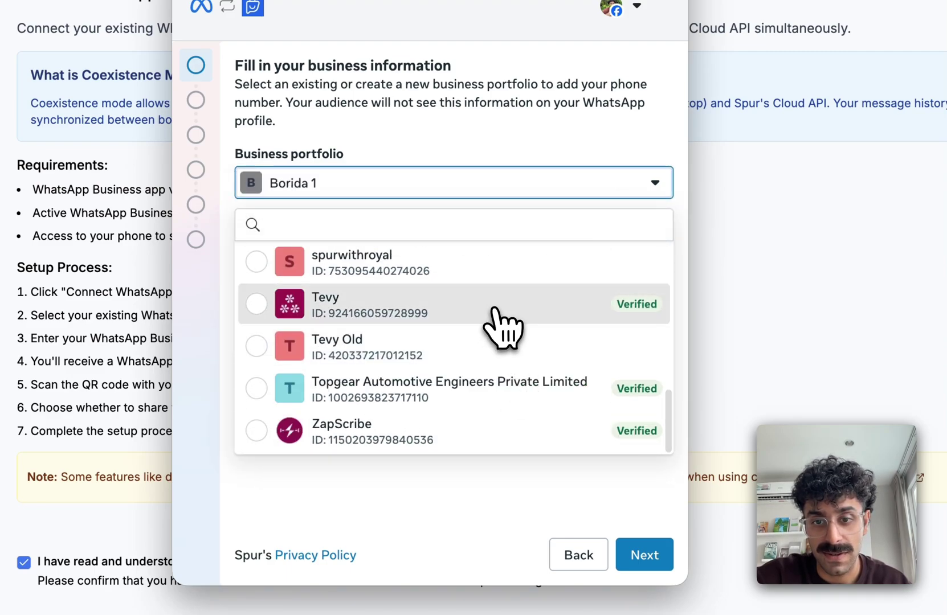
{"action": "left_click", "coordinate": [495, 310]}
{"action": "left_click", "coordinate": [618, 183]}
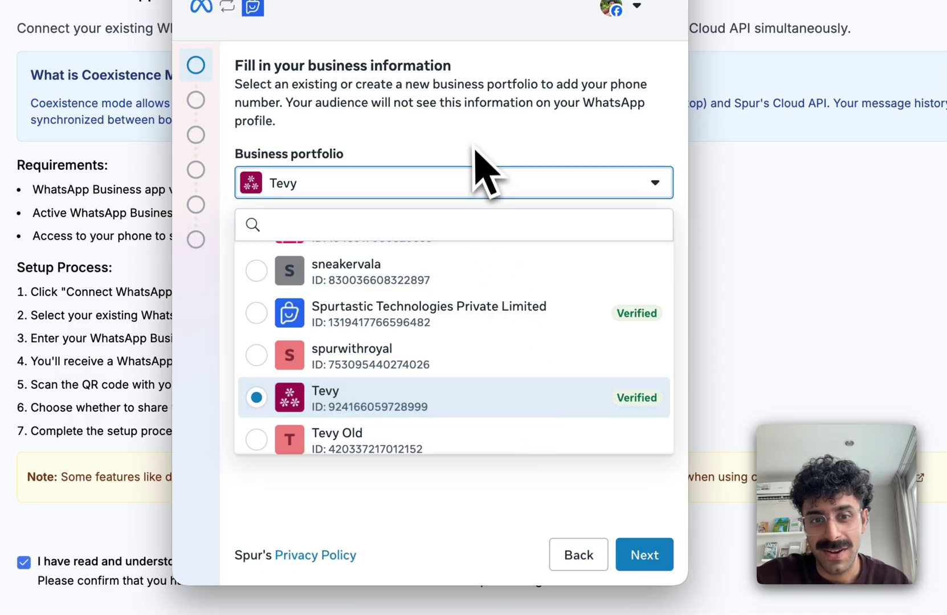
{"action": "left_click", "coordinate": [472, 147]}
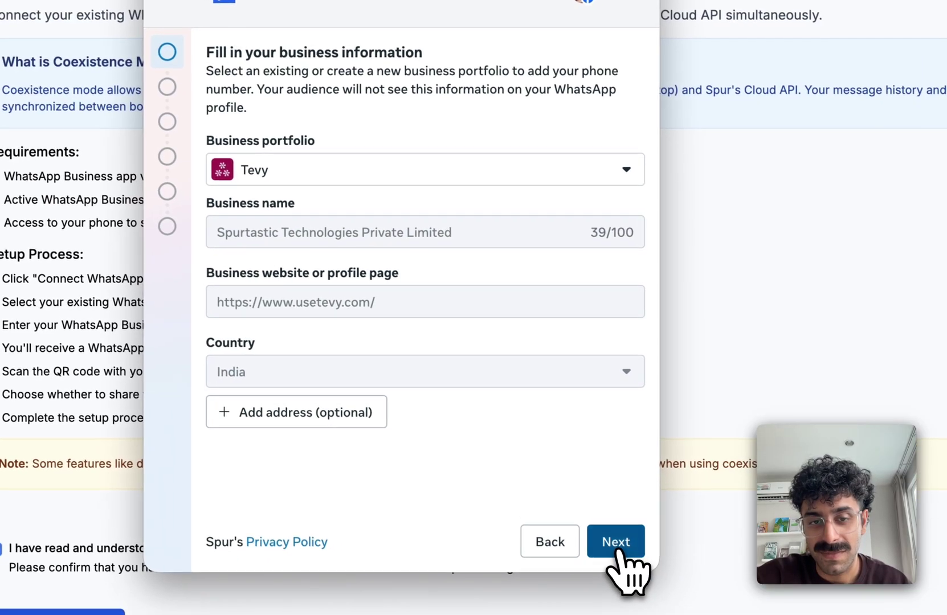
{"action": "left_click", "coordinate": [646, 558]}
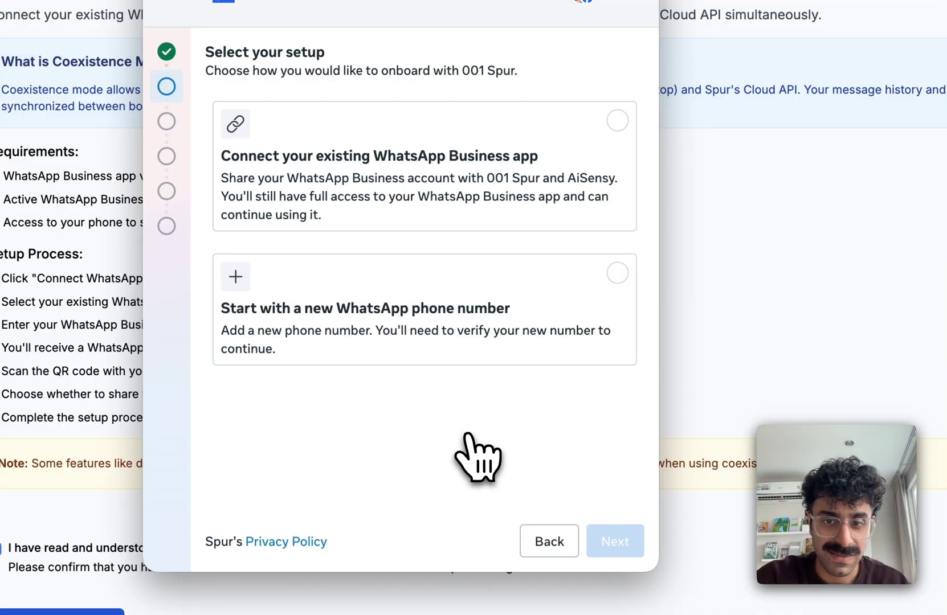
Step: Choose 'Connect your existing WhatsApp Business app' and enter the IN +91 business phone number
{"action": "left_click", "coordinate": [432, 177]}
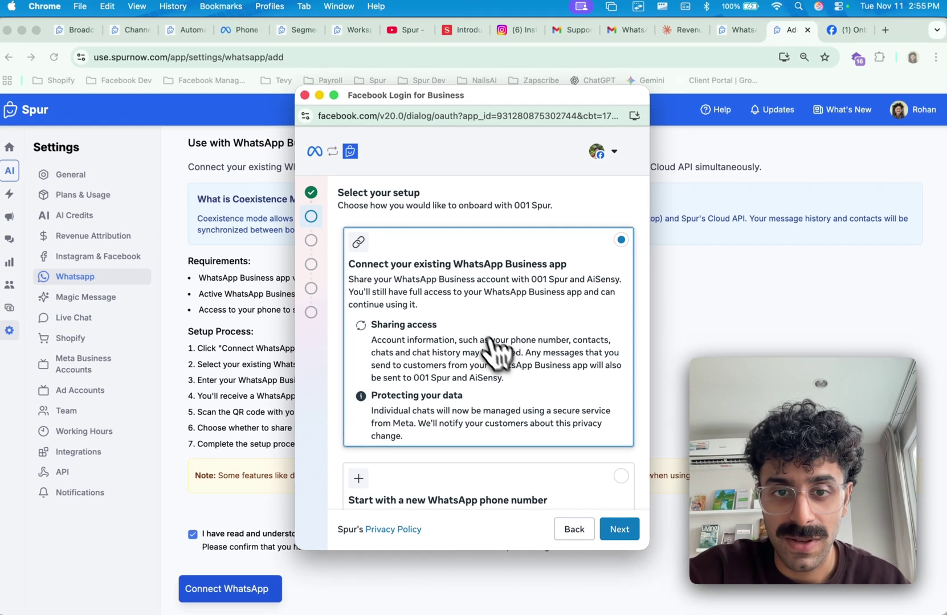
{"action": "scroll", "coordinate": [436, 399], "scroll_direction": "down", "scroll_amount": 2}
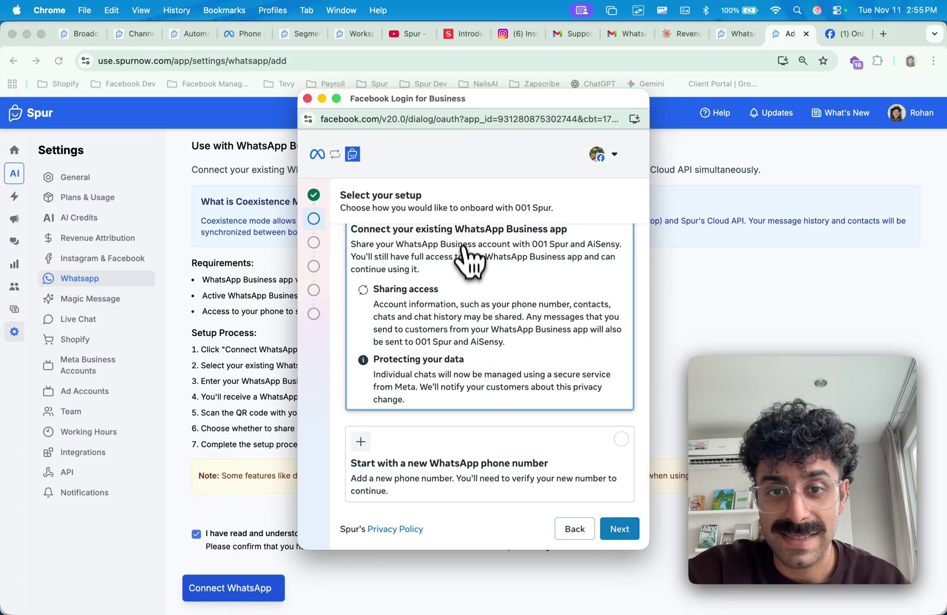
{"action": "scroll", "coordinate": [470, 276], "scroll_direction": "up", "scroll_amount": 2}
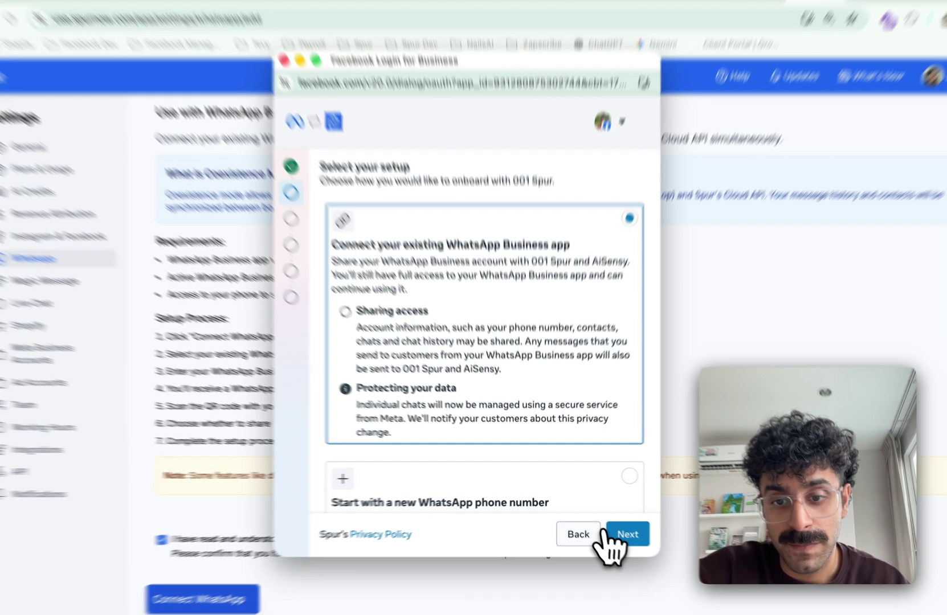
{"action": "left_click", "coordinate": [618, 529]}
{"action": "left_click", "coordinate": [373, 150]}
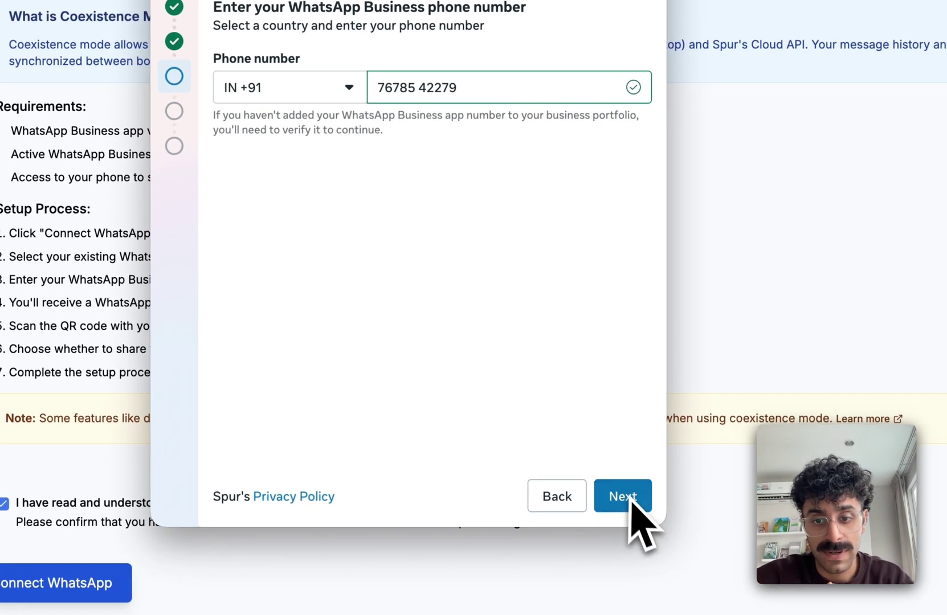
Step: Submit the phone number and verify it by scanning the QR code in WhatsApp Business
{"action": "left_click", "coordinate": [631, 501]}
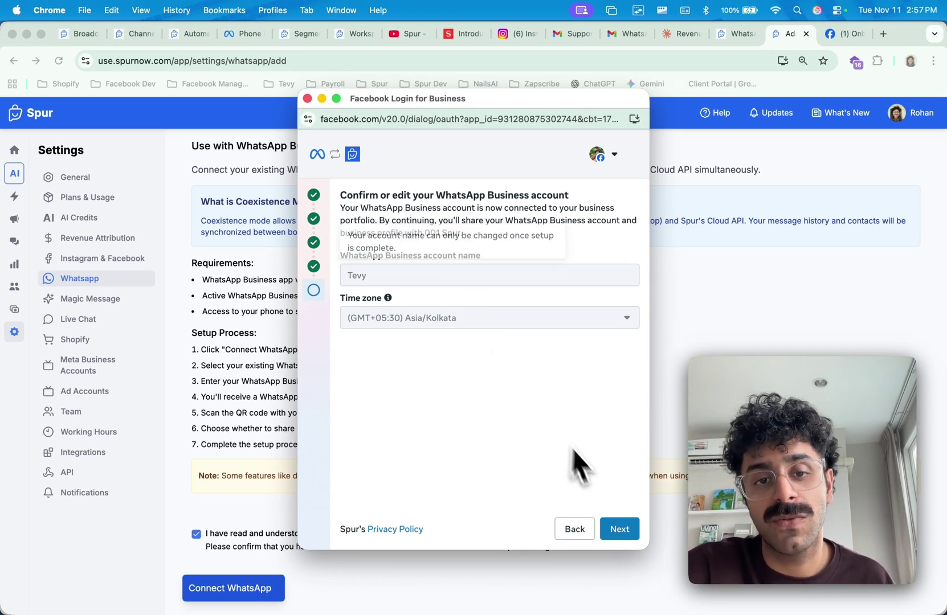
Step: Accept the Tevy account with Asia/Kolkata time zone and approve Spur's access request
{"action": "left_click", "coordinate": [614, 526]}
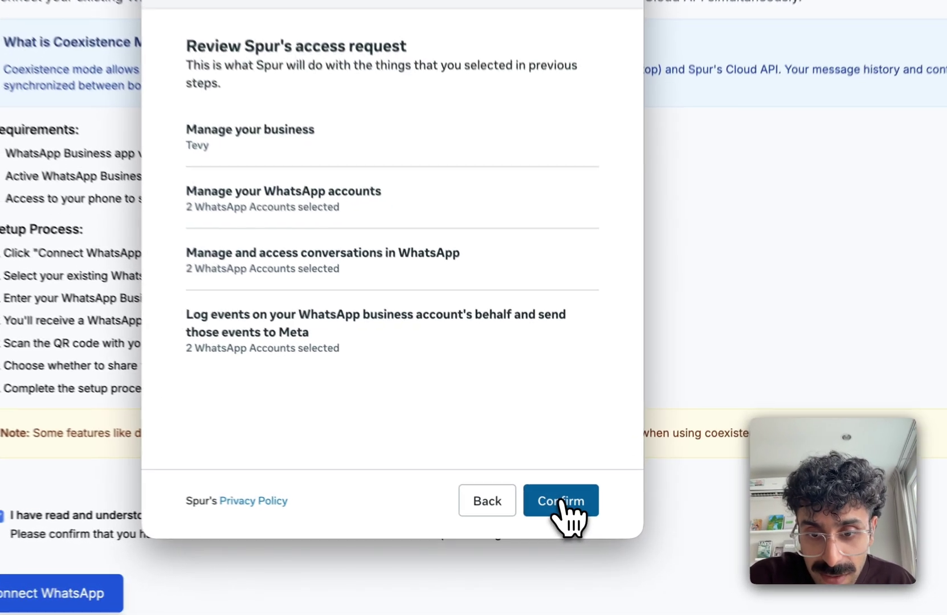
{"action": "left_click", "coordinate": [590, 521]}
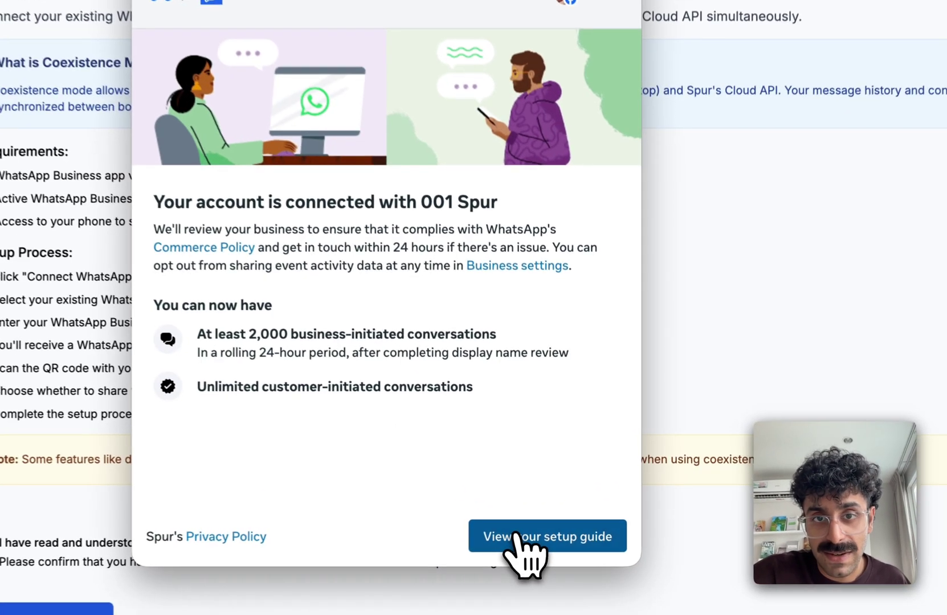
Step: Finish the Facebook flow, then select the first Tevy number in Spur and connect it
{"action": "left_click", "coordinate": [561, 529]}
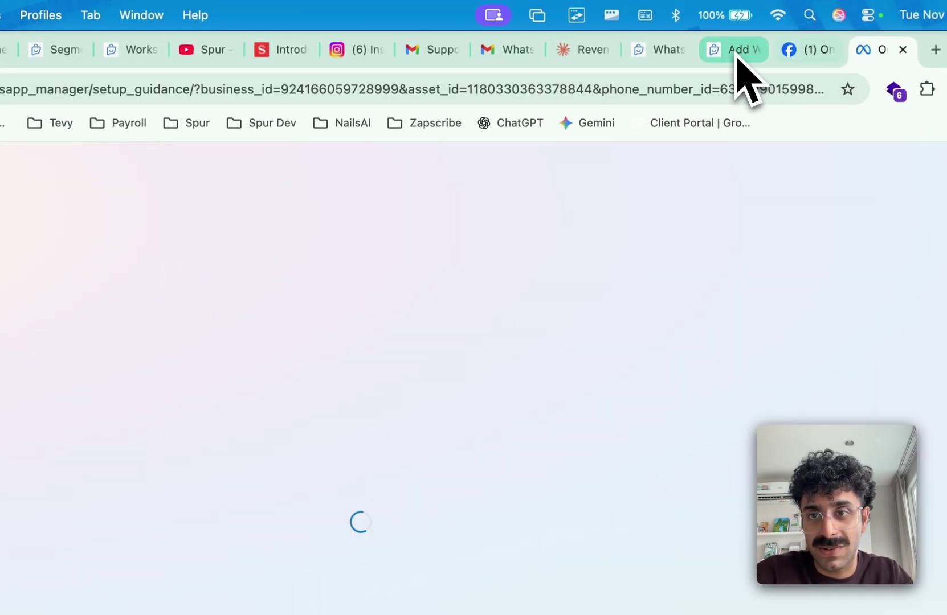
{"action": "left_click", "coordinate": [736, 57]}
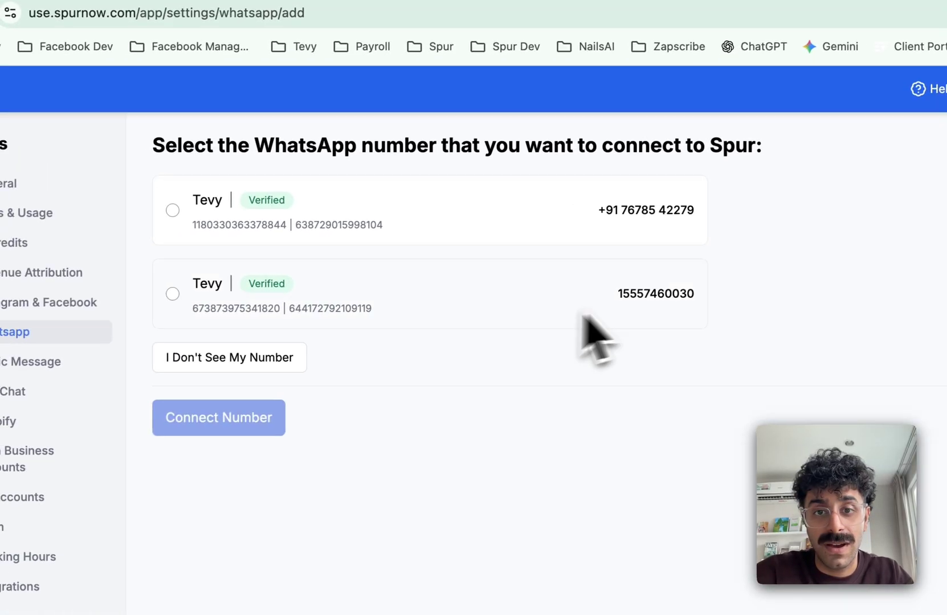
{"action": "triple_click", "coordinate": [409, 148]}
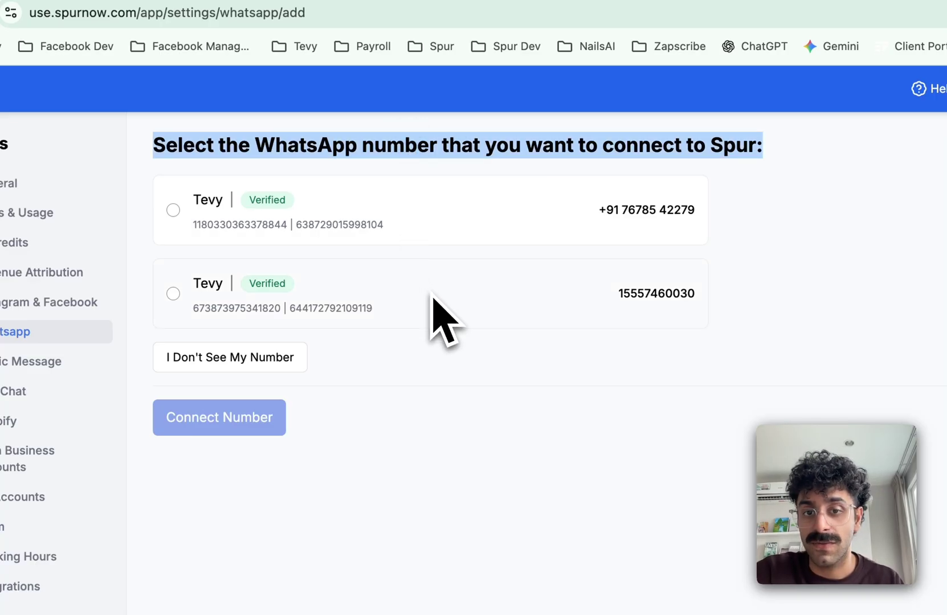
{"action": "left_click", "coordinate": [482, 211]}
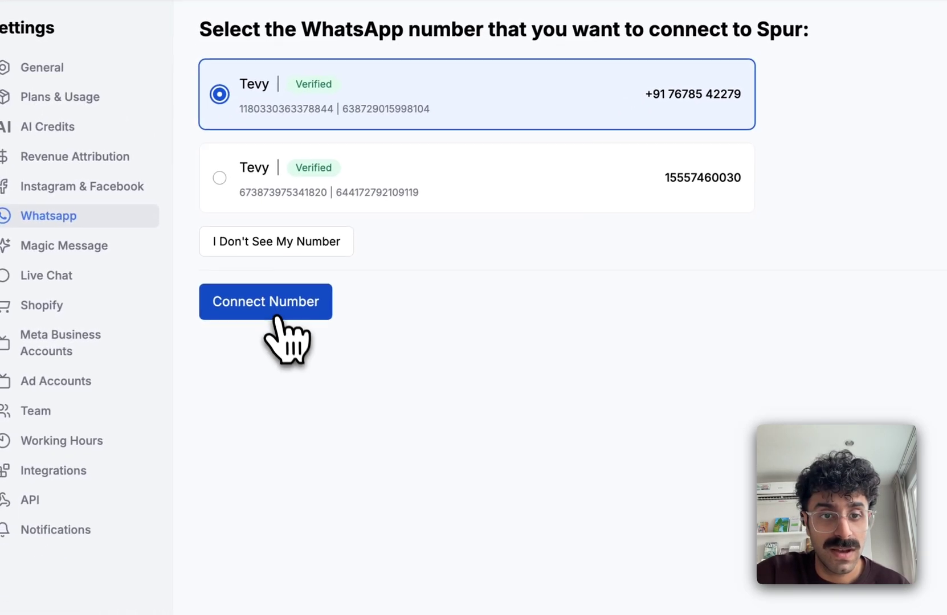
{"action": "left_click", "coordinate": [276, 313]}
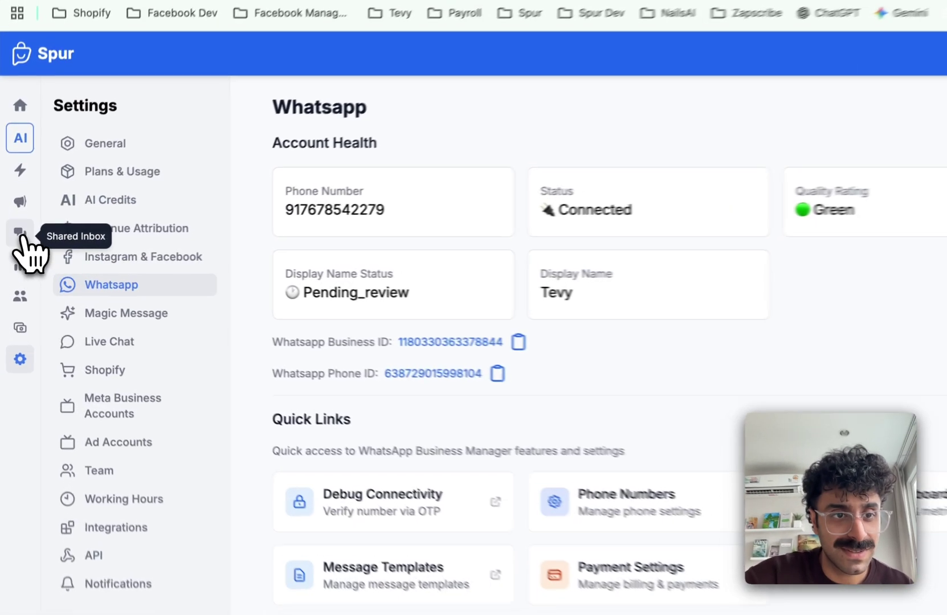
Step: Check the dashboard's WhatsApp Channels QR code, then find Royal's 'Hey' message in Shared Inbox
{"action": "left_click", "coordinate": [14, 241]}
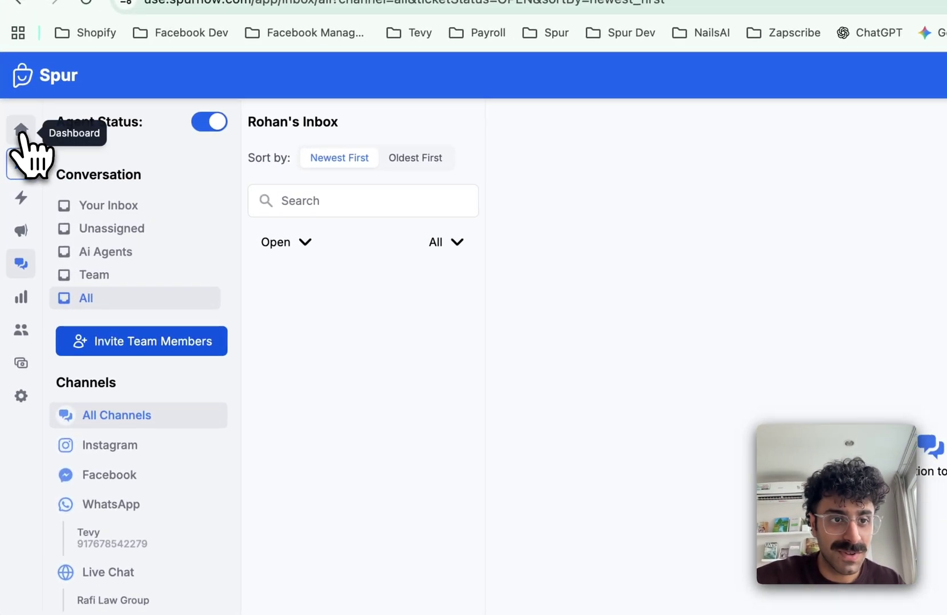
{"action": "left_click", "coordinate": [14, 150]}
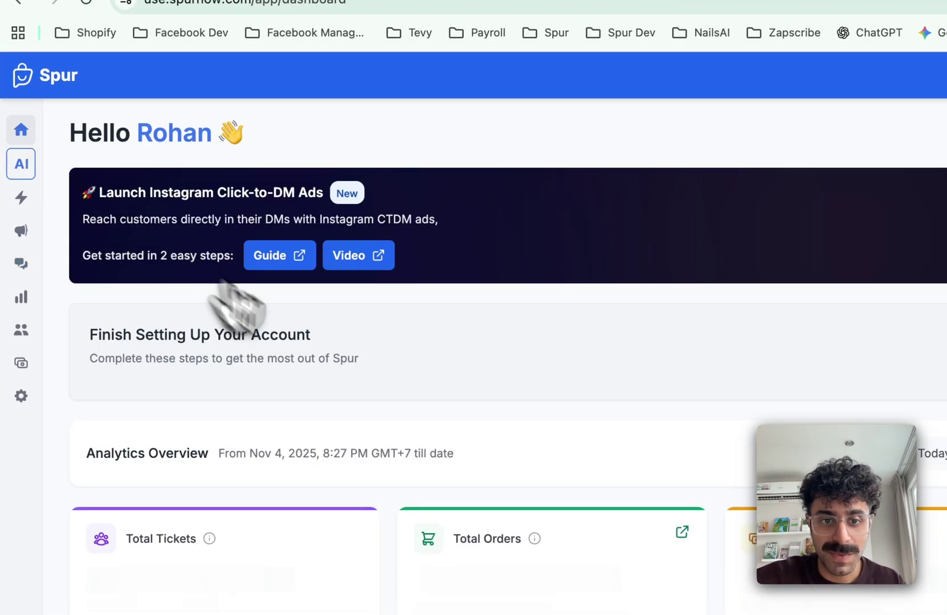
{"action": "scroll", "coordinate": [393, 444], "scroll_direction": "down", "scroll_amount": 5}
{"action": "mouse_move", "coordinate": [857, 504]}
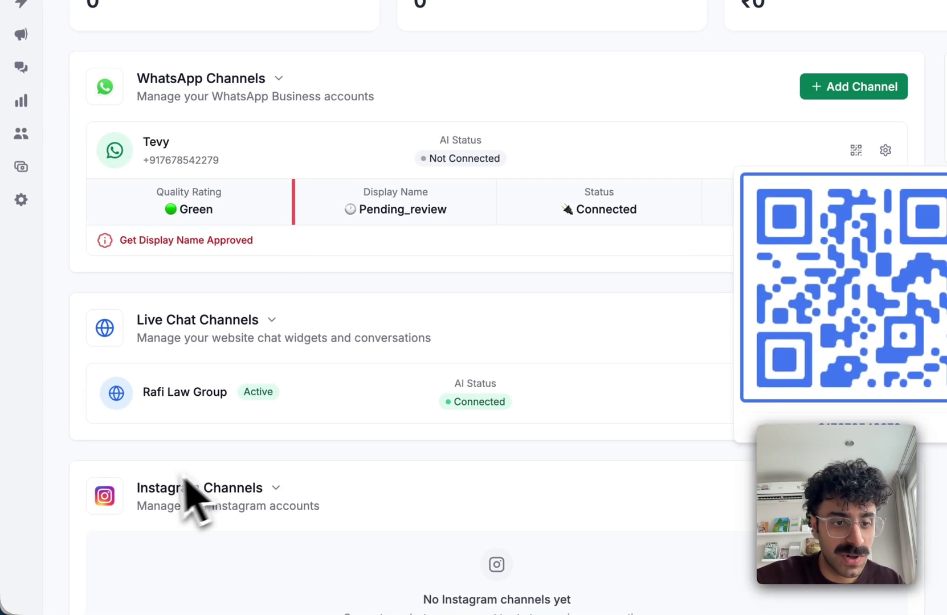
{"action": "mouse_move", "coordinate": [858, 159]}
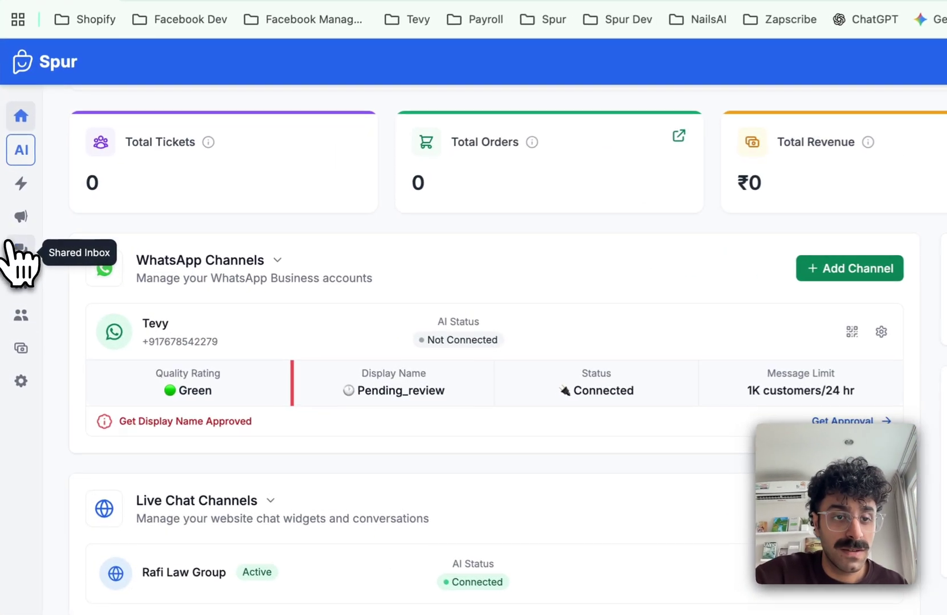
{"action": "left_click", "coordinate": [20, 251]}
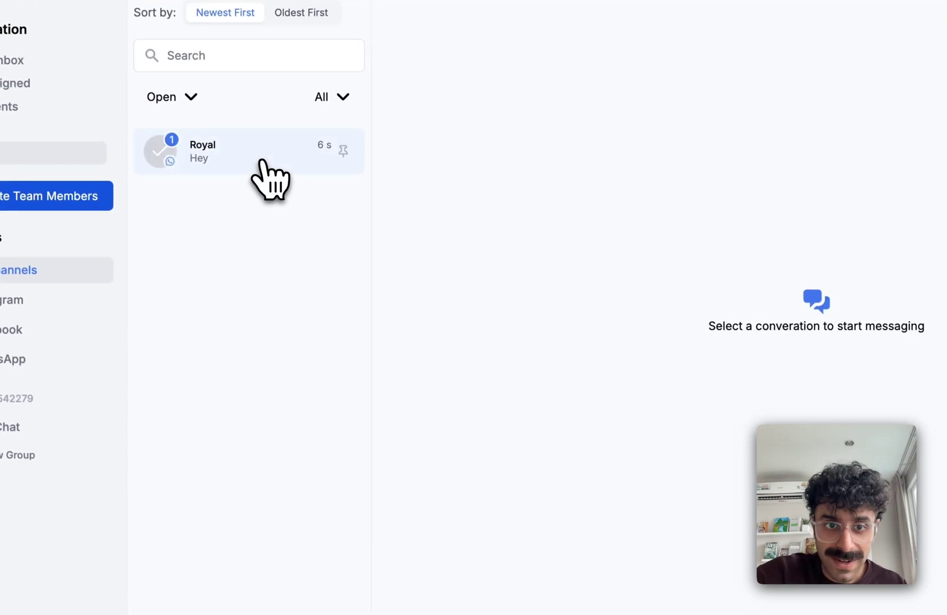
Step: Open the Royal conversation and bring up the approved WhatsApp templates chooser
{"action": "left_click", "coordinate": [269, 180]}
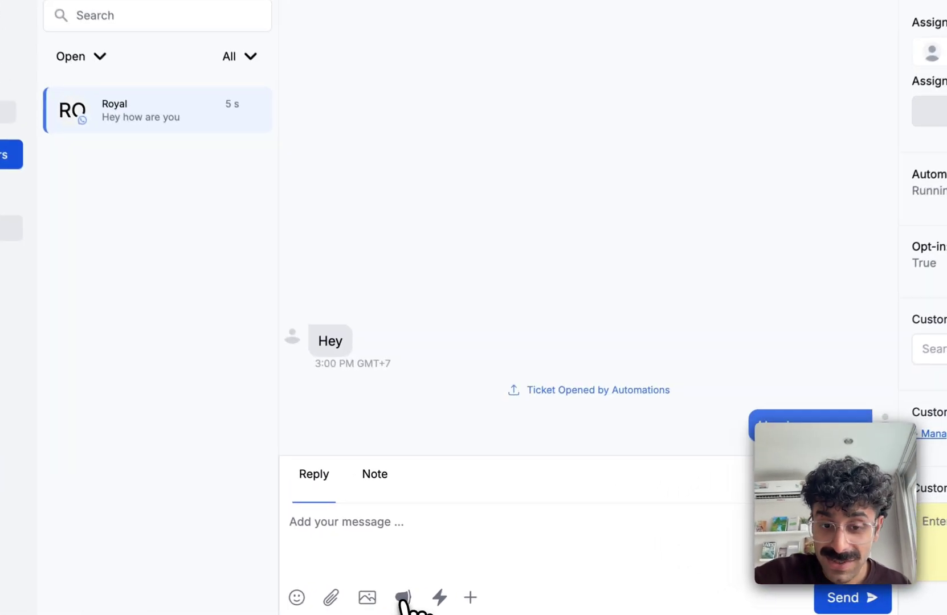
{"action": "left_click", "coordinate": [416, 599]}
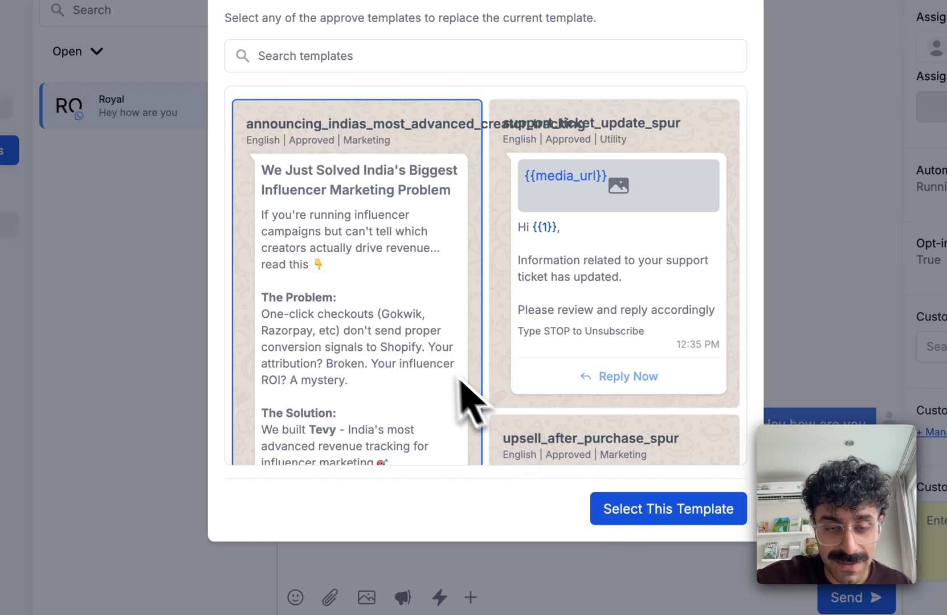
Step: Send the Tevy influencer-marketing announcement template to Royal from the shared inbox
{"action": "scroll", "coordinate": [460, 382], "scroll_direction": "down", "scroll_amount": 12}
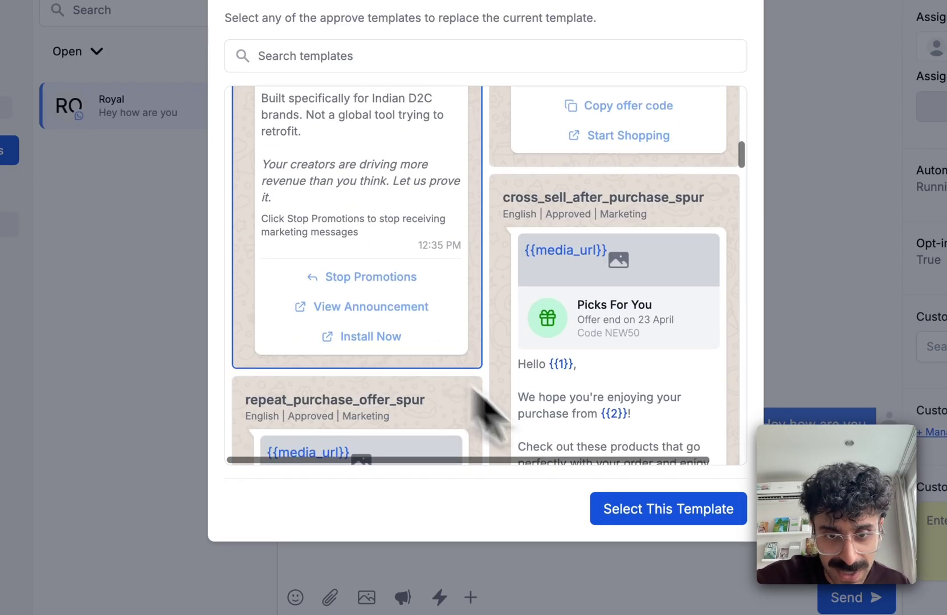
{"action": "left_click", "coordinate": [662, 510]}
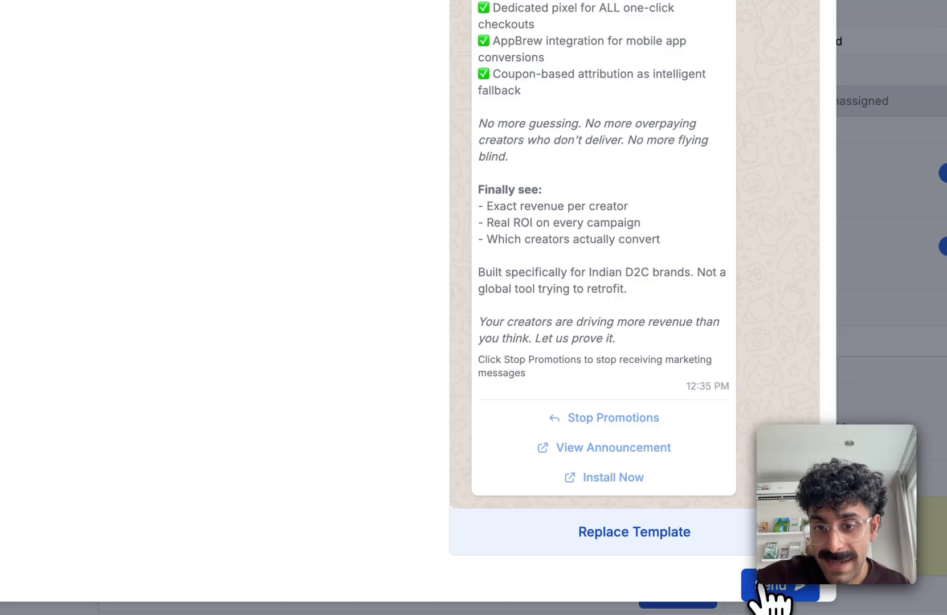
{"action": "left_click", "coordinate": [762, 587]}
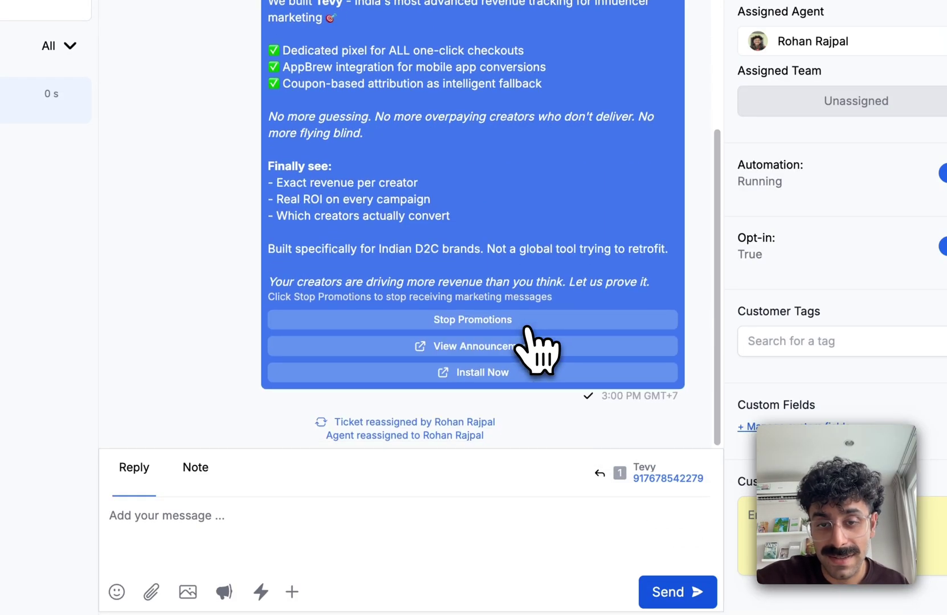
{"action": "scroll", "coordinate": [530, 336], "scroll_direction": "up", "scroll_amount": 3}
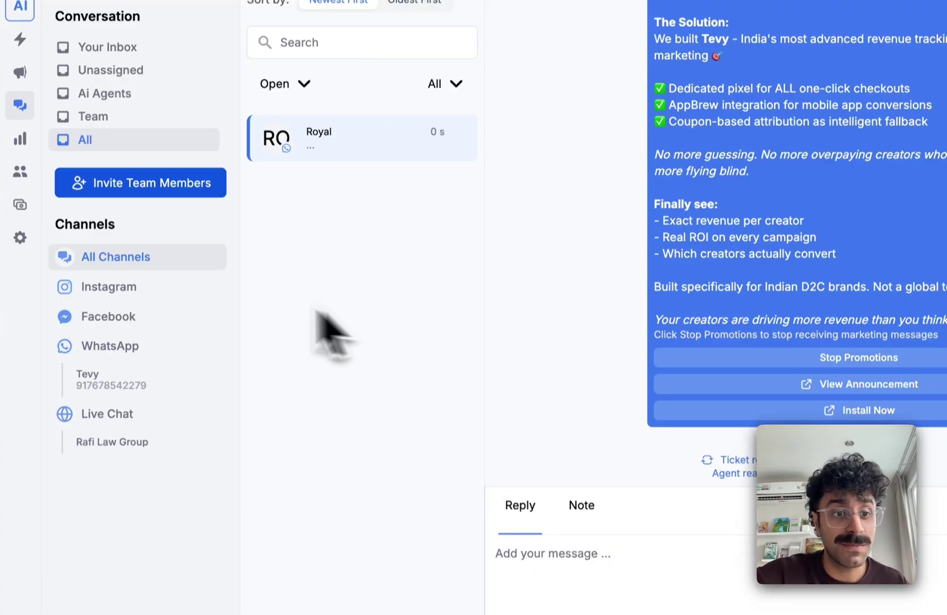
{"action": "left_click", "coordinate": [21, 238]}
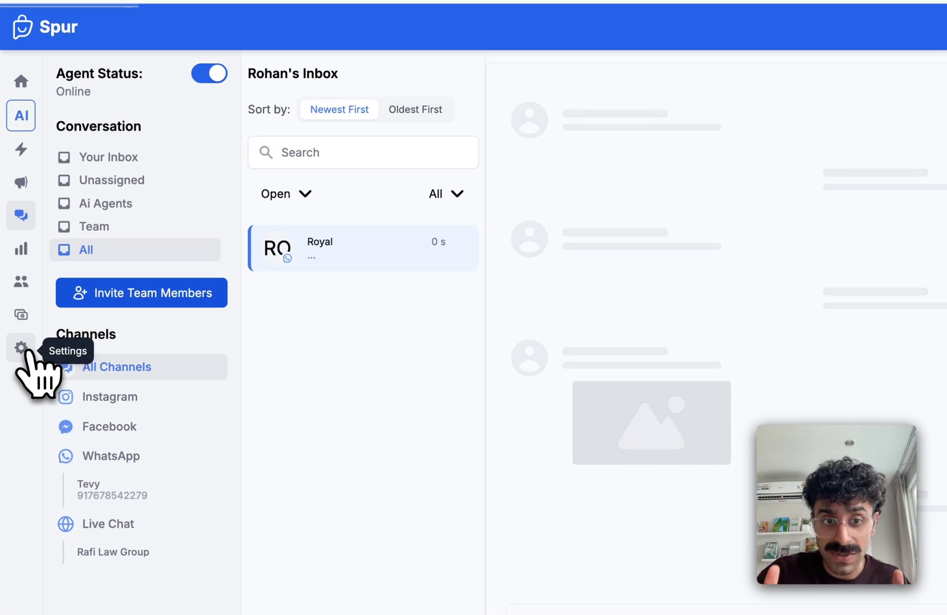
Step: View the Tevy WhatsApp channel's account health: Connected, Green quality, display name pending review
{"action": "left_click", "coordinate": [22, 348]}
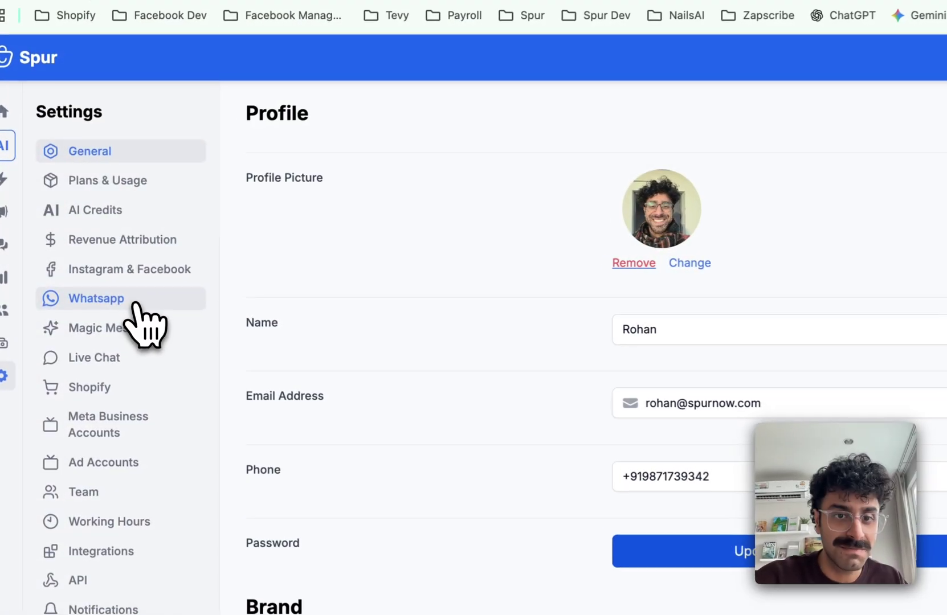
{"action": "left_click", "coordinate": [135, 304]}
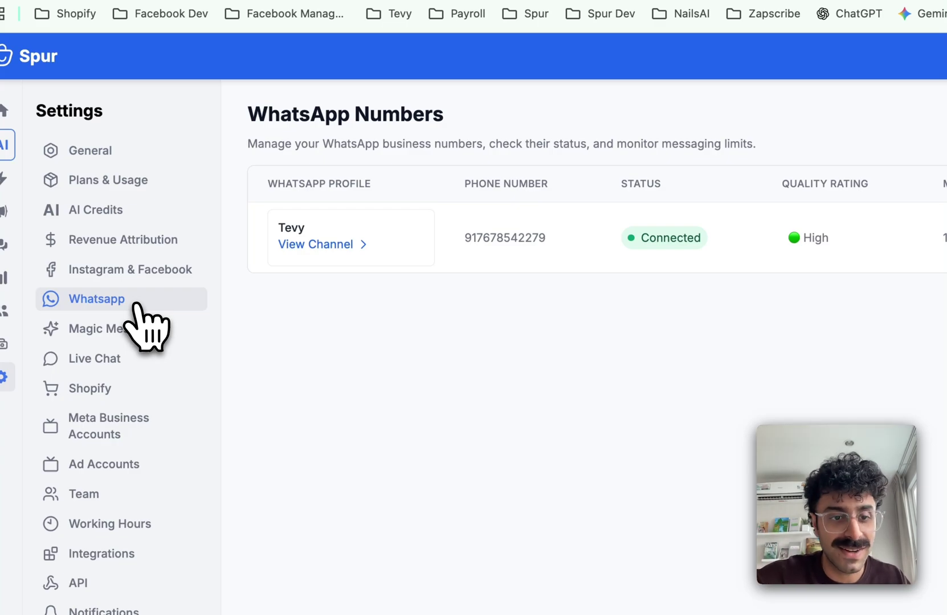
{"action": "left_click", "coordinate": [357, 262]}
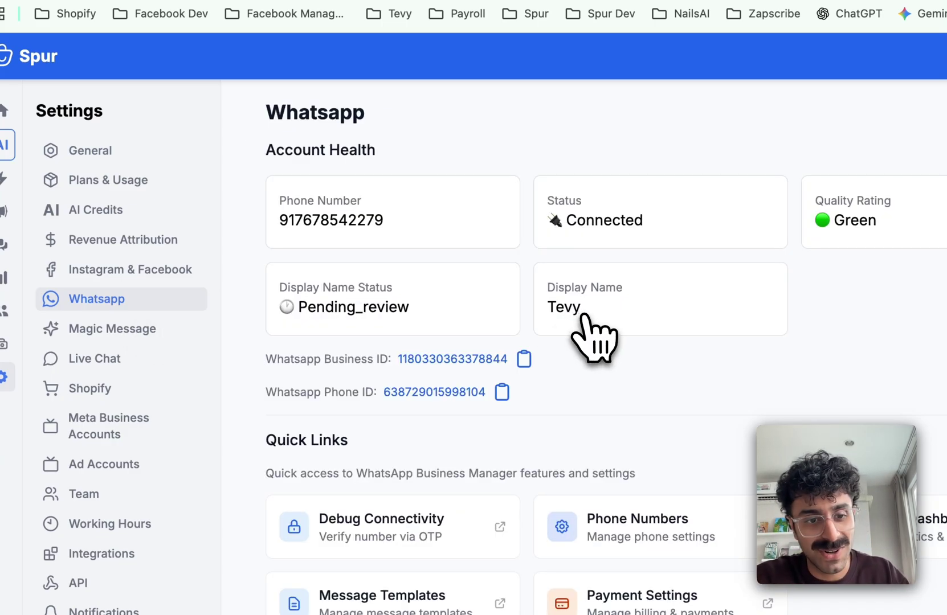